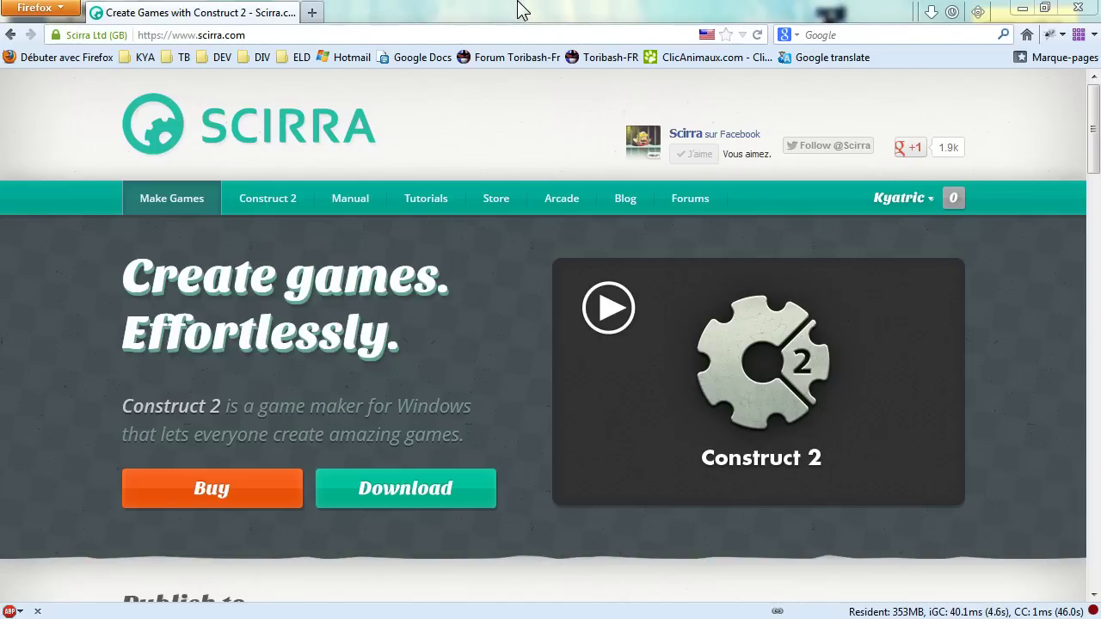
# Scroll the scirra.com home page down to the footer's Download links.
pyautogui.moveTo(251, 35); pyautogui.dragTo(171, 33)
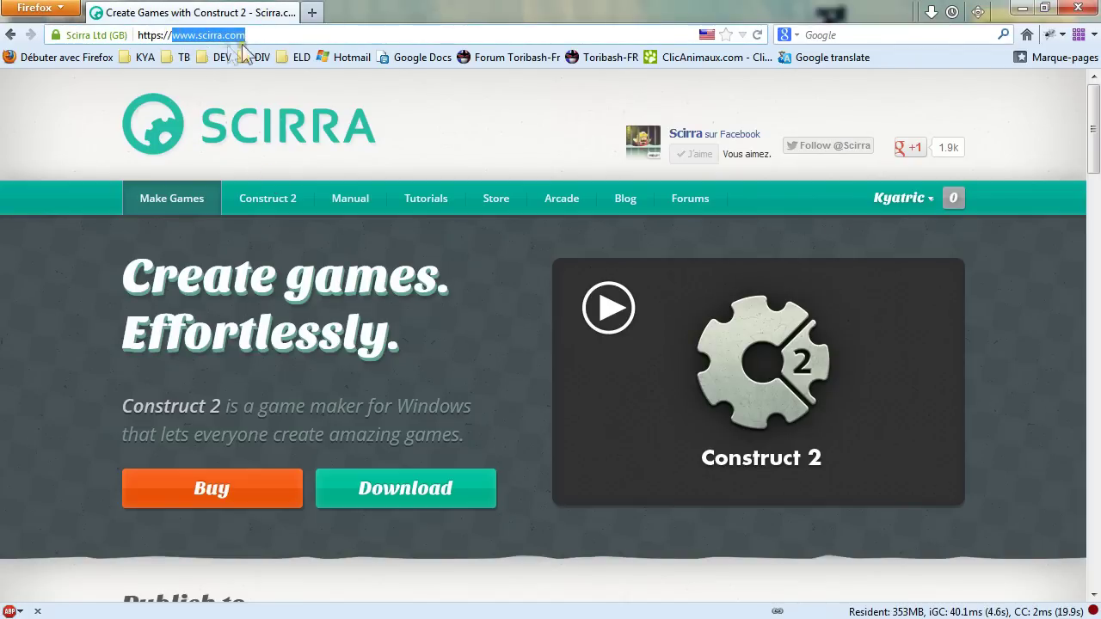
pyautogui.click(486, 105)
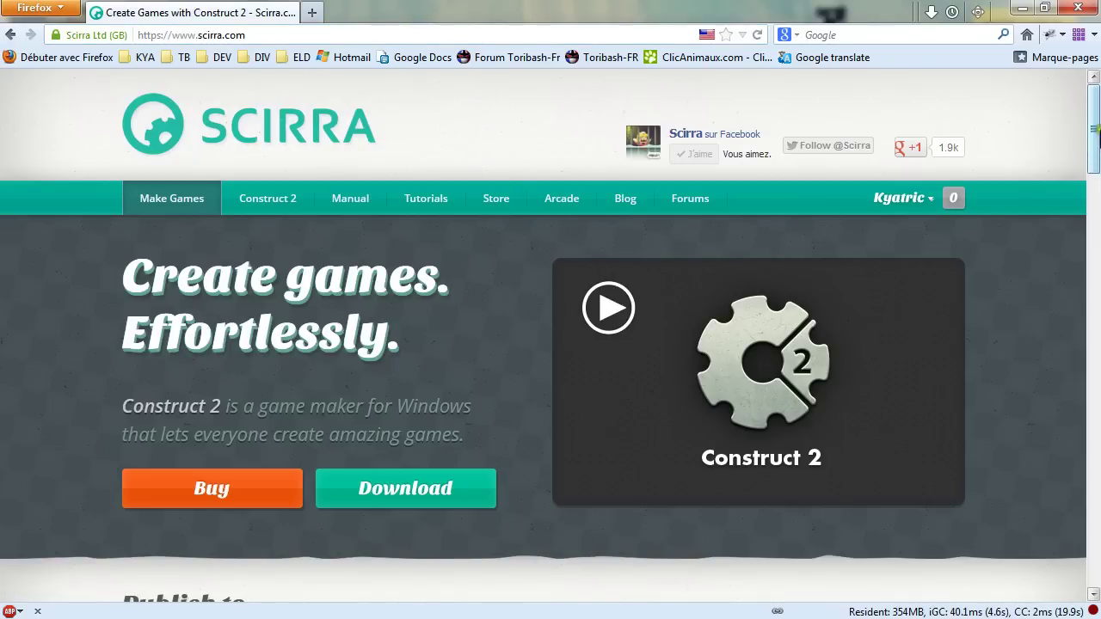
pyautogui.moveTo(1090, 120); pyautogui.dragTo(1082, 501)
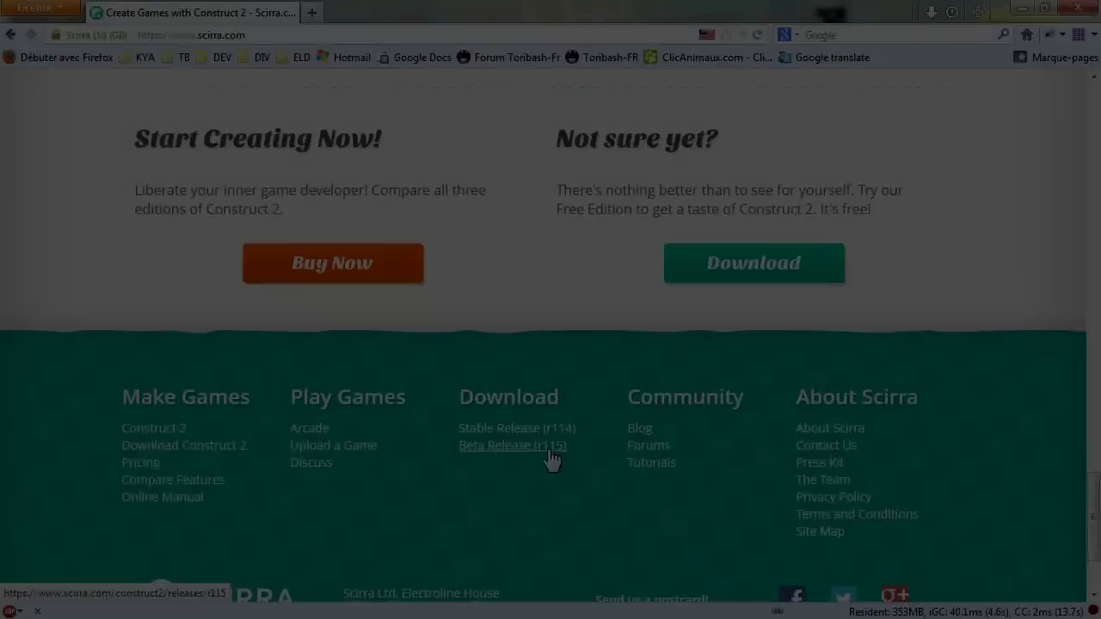
# Open the Beta Release (r115) page and read through its release notes and changelog.
pyautogui.click(548, 452)
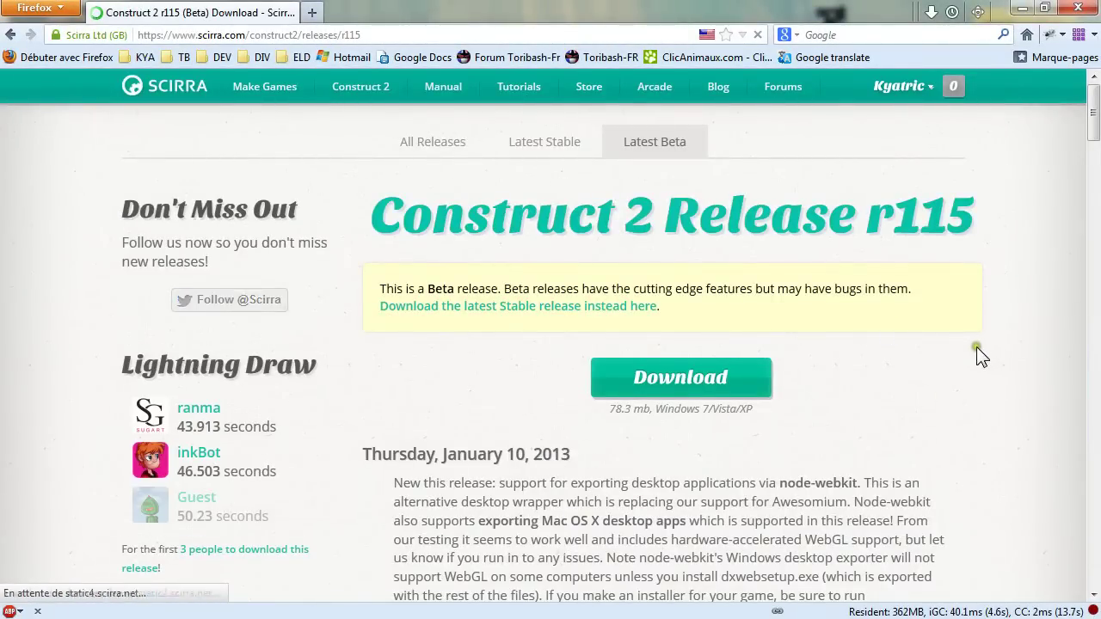
pyautogui.scroll(-3, 976, 347)
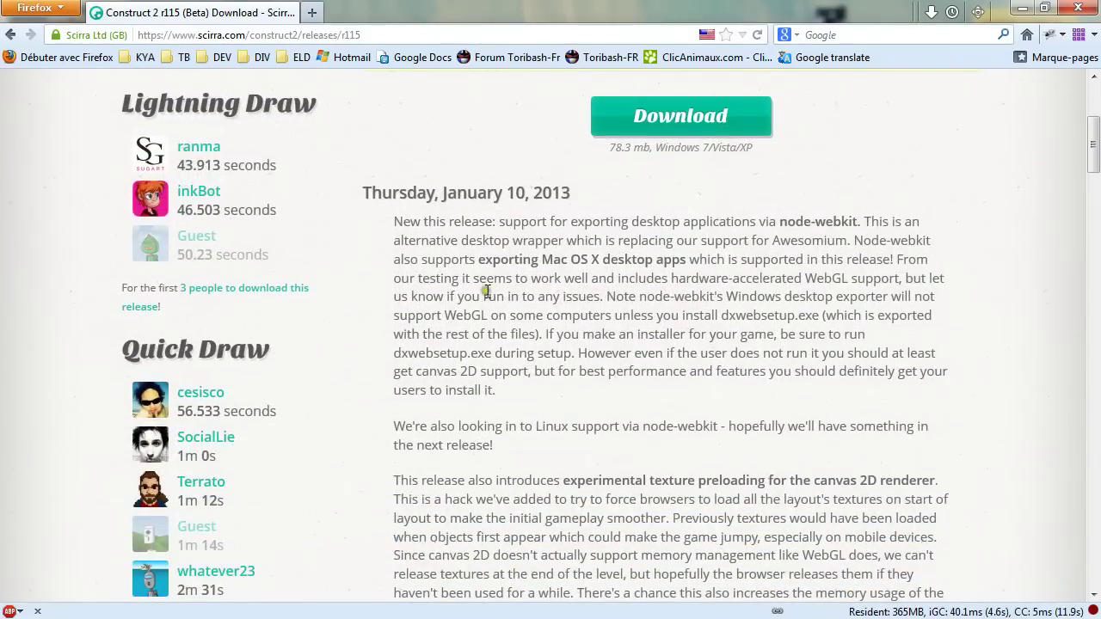
pyautogui.scroll(-3, 791, 268)
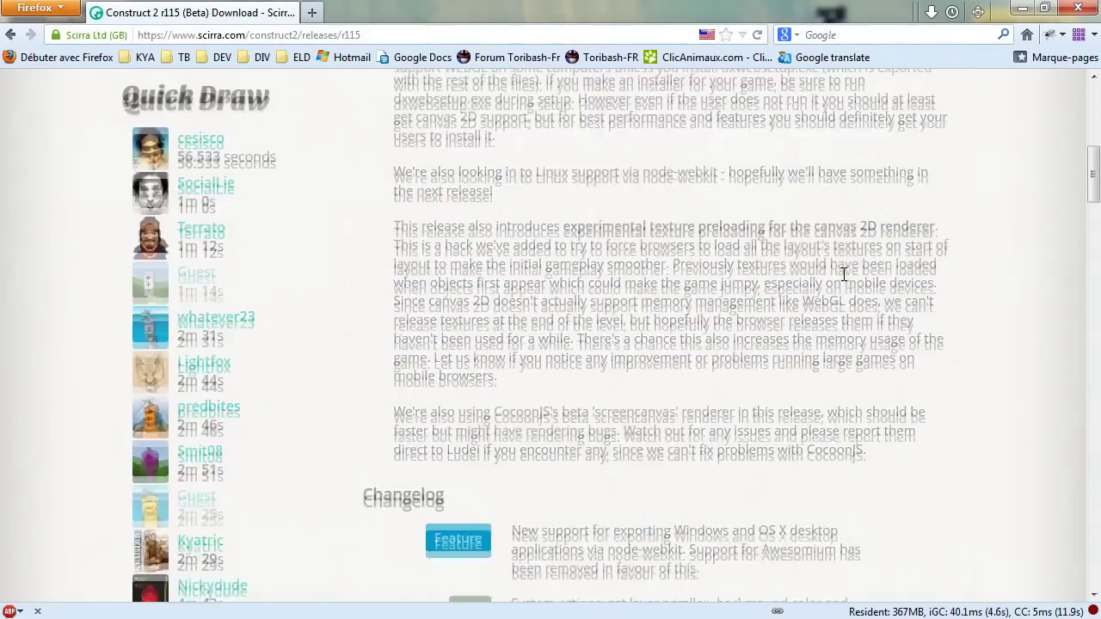
pyautogui.scroll(-3, 972, 274)
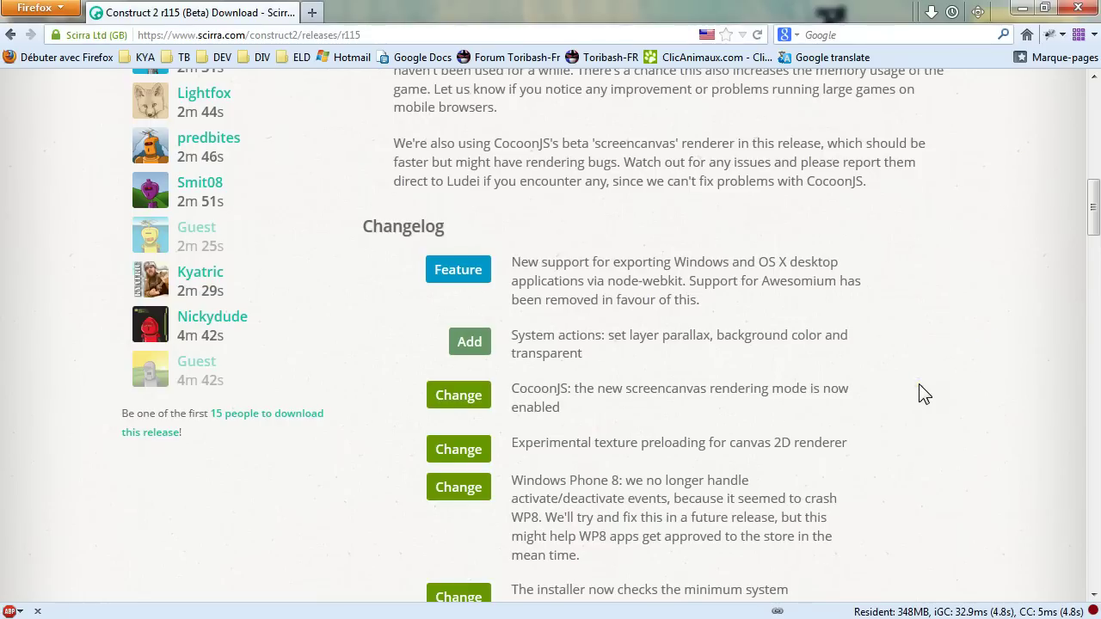
pyautogui.scroll(10, 919, 384)
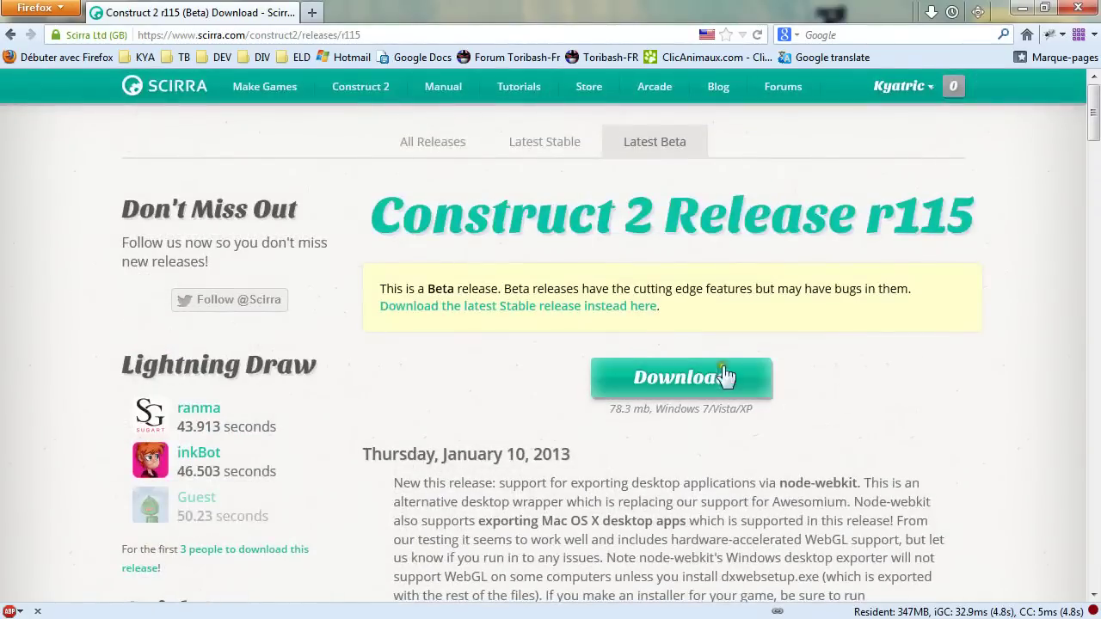
# Save construct2-r115-setup_4328199.exe into the C2 installs folder, overwriting the existing copy.
pyautogui.rightClick(679, 377)
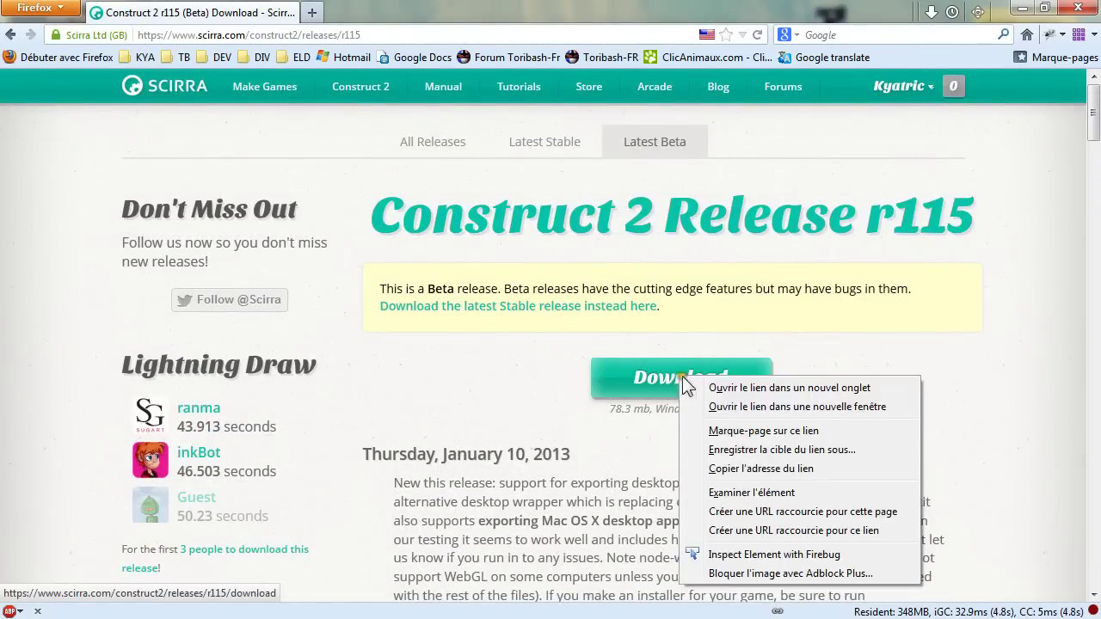
pyautogui.click(784, 388)
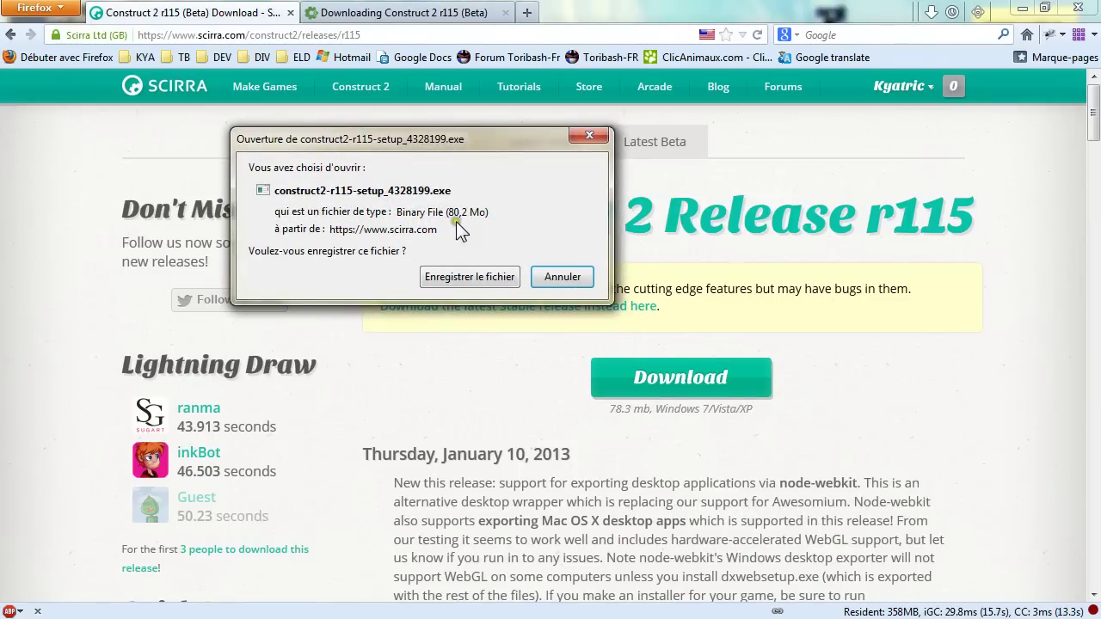
pyautogui.click(492, 279)
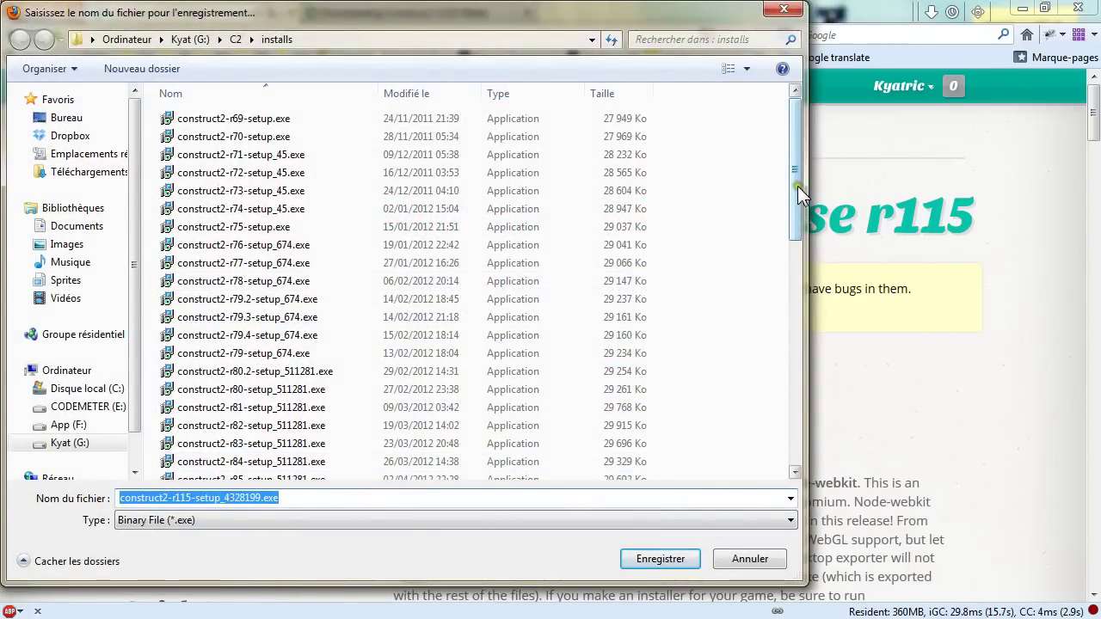
pyautogui.moveTo(797, 186)
pyautogui.mouseDown()
pyautogui.moveTo(810, 329)
pyautogui.moveTo(791, 413)
pyautogui.moveTo(757, 344)
pyautogui.moveTo(737, 167)
pyautogui.mouseUp()
pyautogui.click(663, 559)
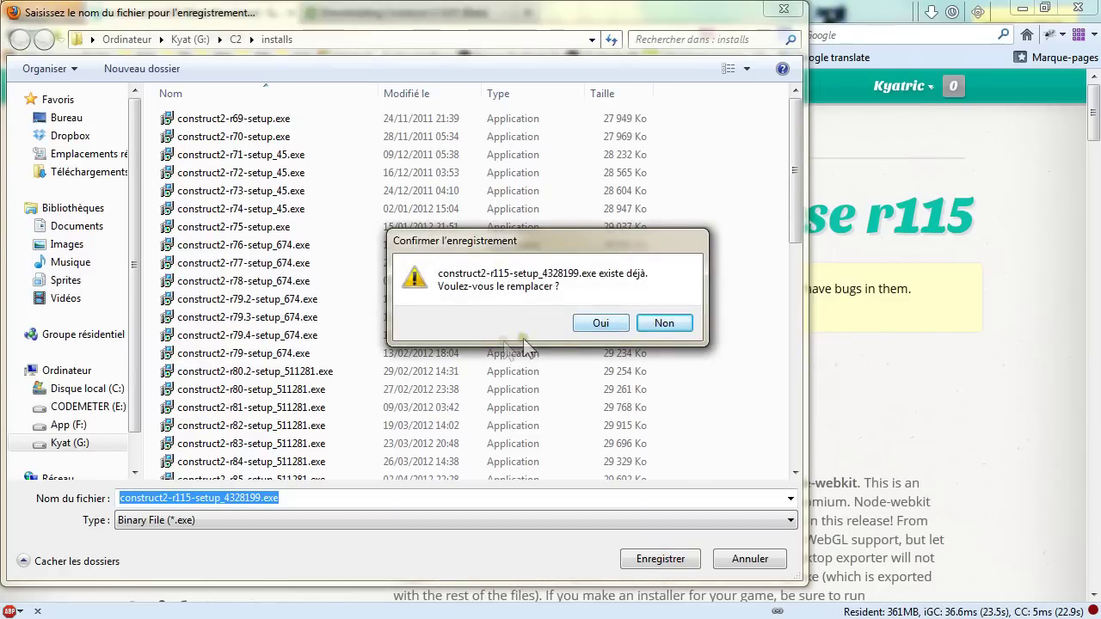
pyautogui.click(602, 325)
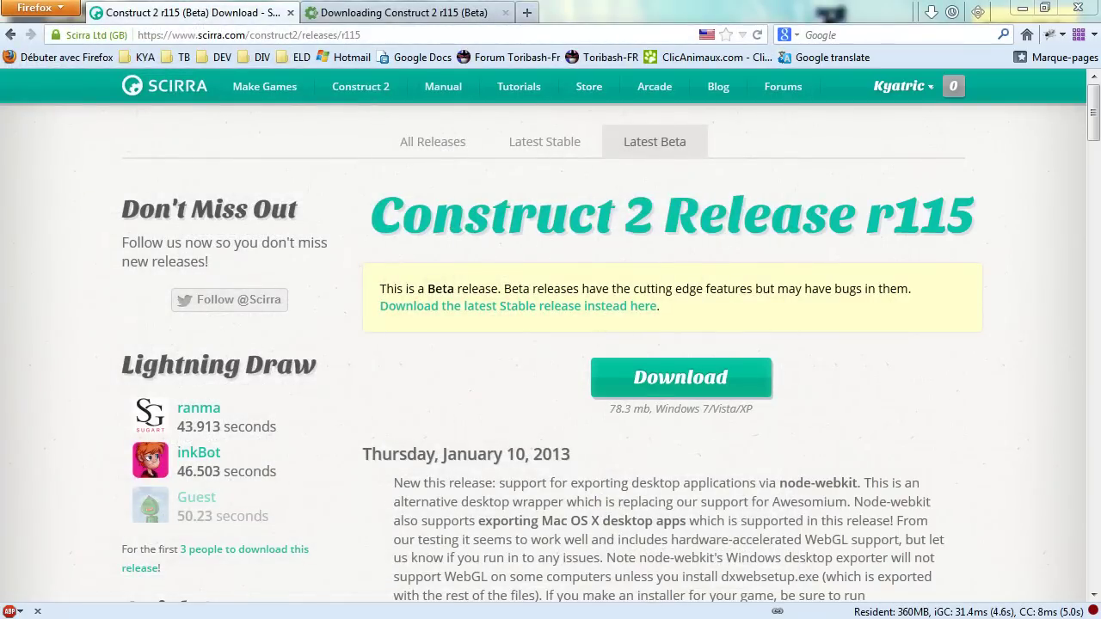
# Move the Downloads window aside and check the download tab before returning to the release tab.
pyautogui.moveTo(337, 255); pyautogui.dragTo(885, 84)
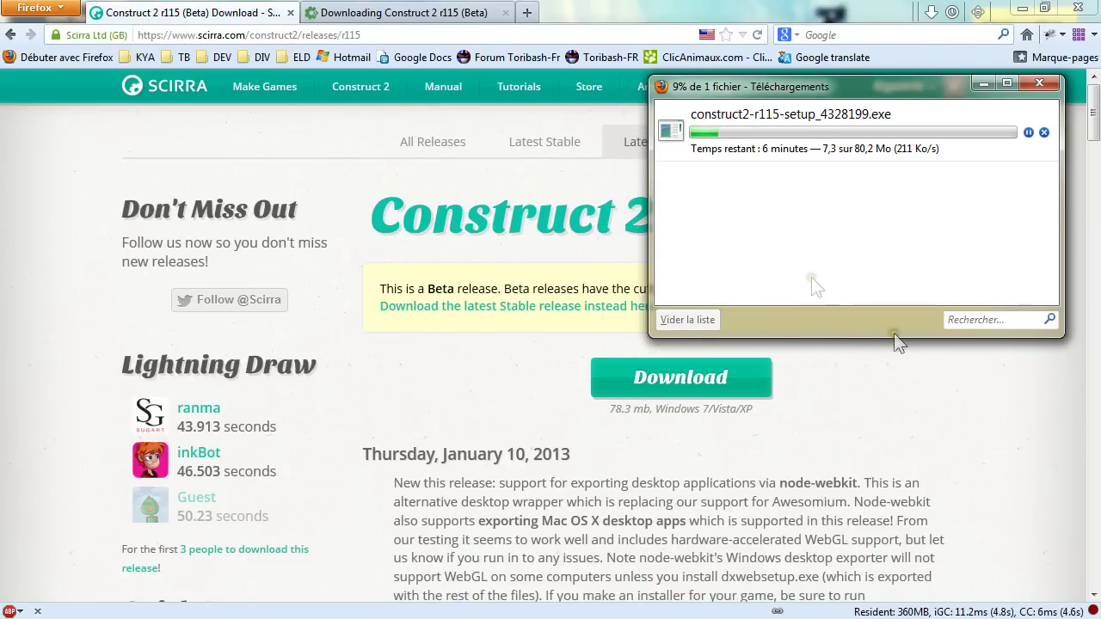
pyautogui.click(1012, 472)
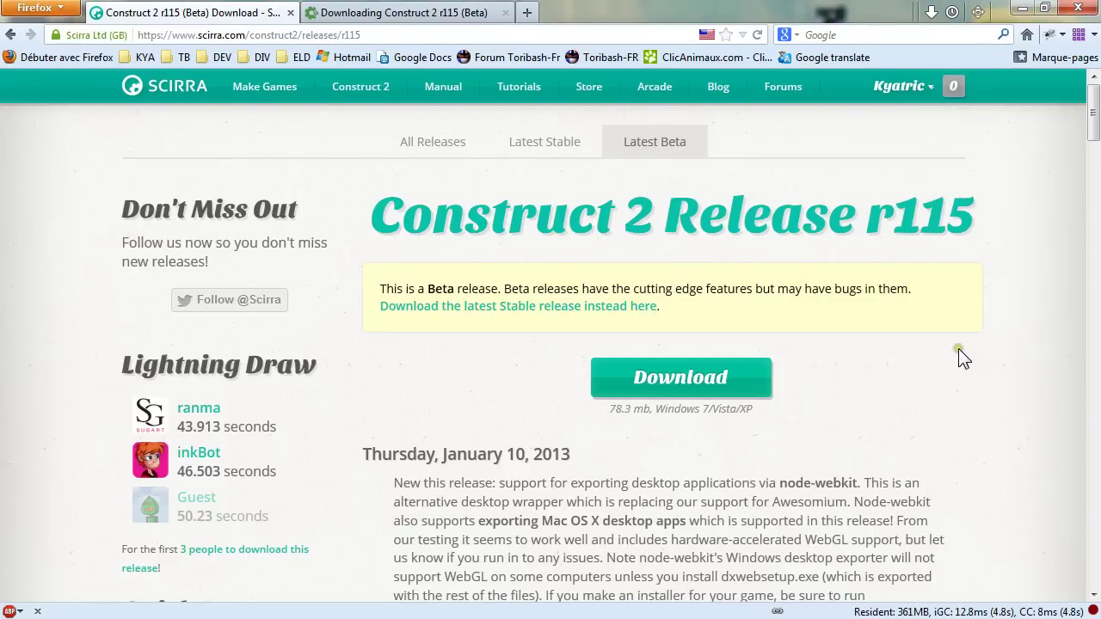
pyautogui.click(447, 12)
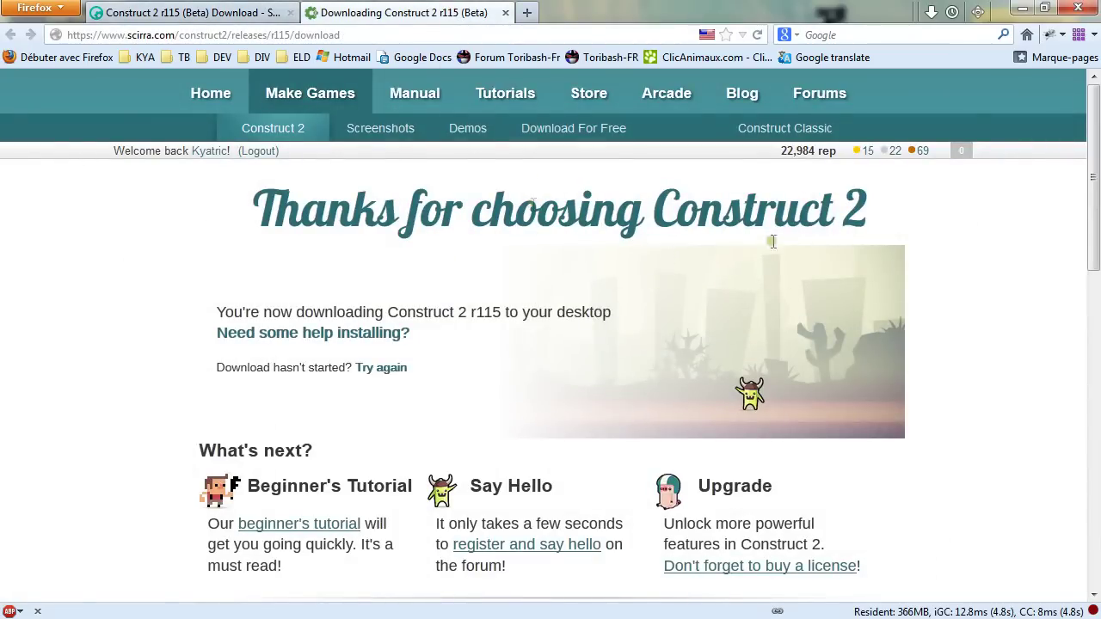
pyautogui.click(183, 12)
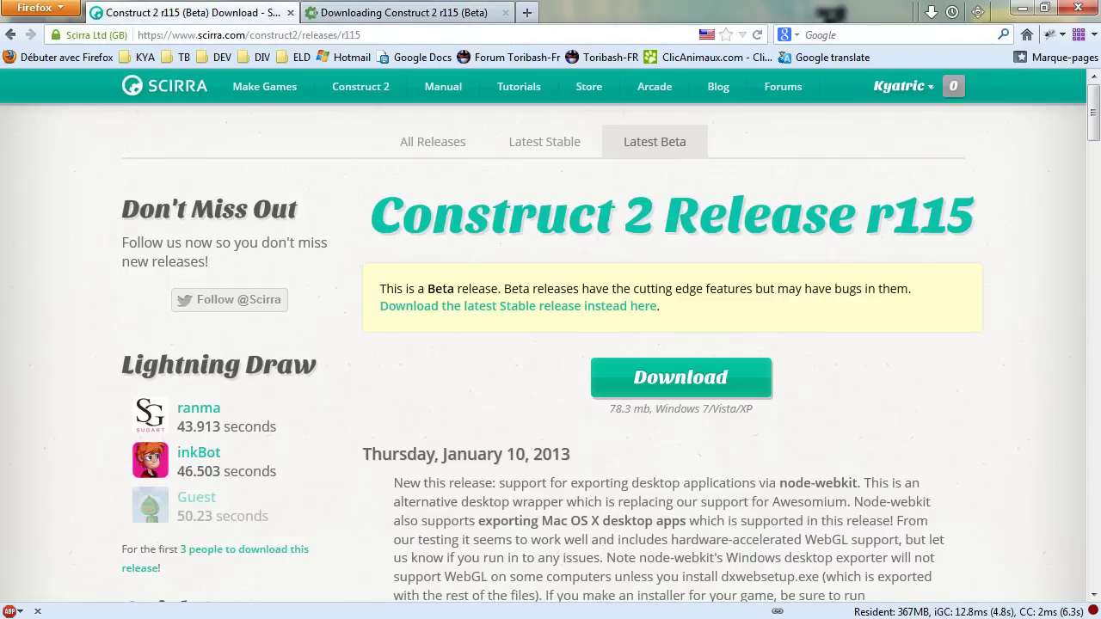
# Read through the r115 changelog and user comments, then jump back to the page top.
pyautogui.scroll(-3, 998, 439)
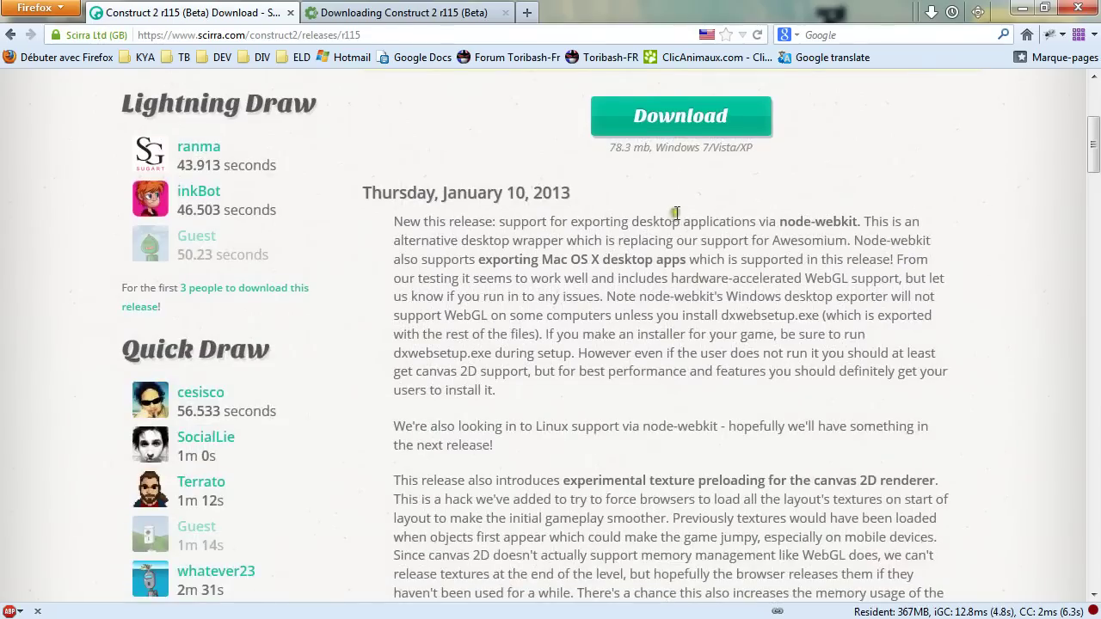
pyautogui.scroll(-6, 995, 263)
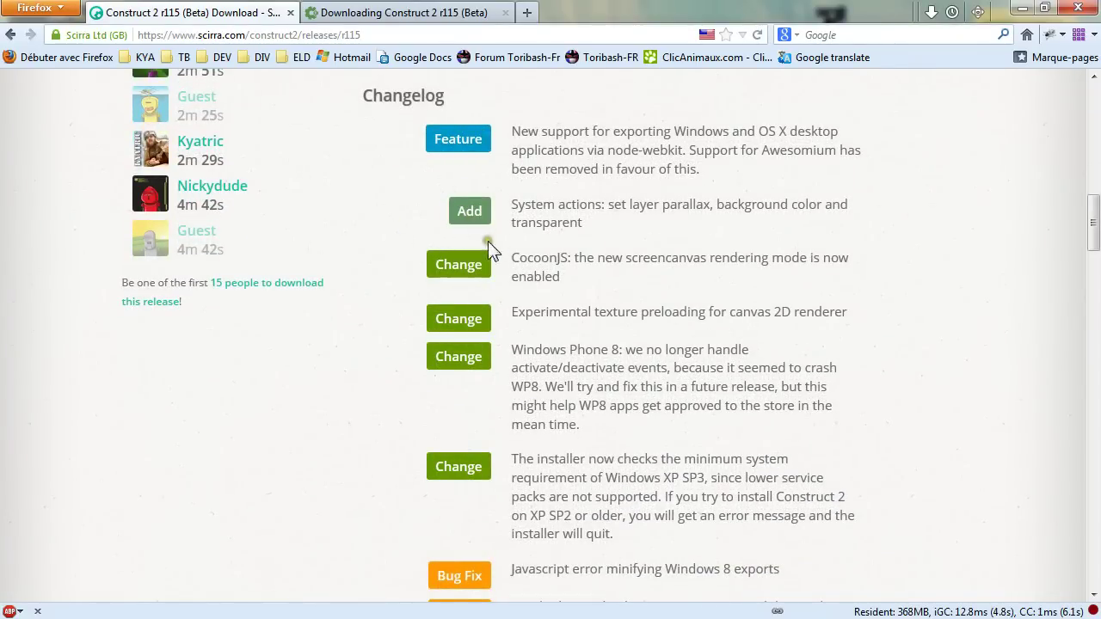
pyautogui.scroll(-2, 567, 516)
pyautogui.scroll(-6, 777, 525)
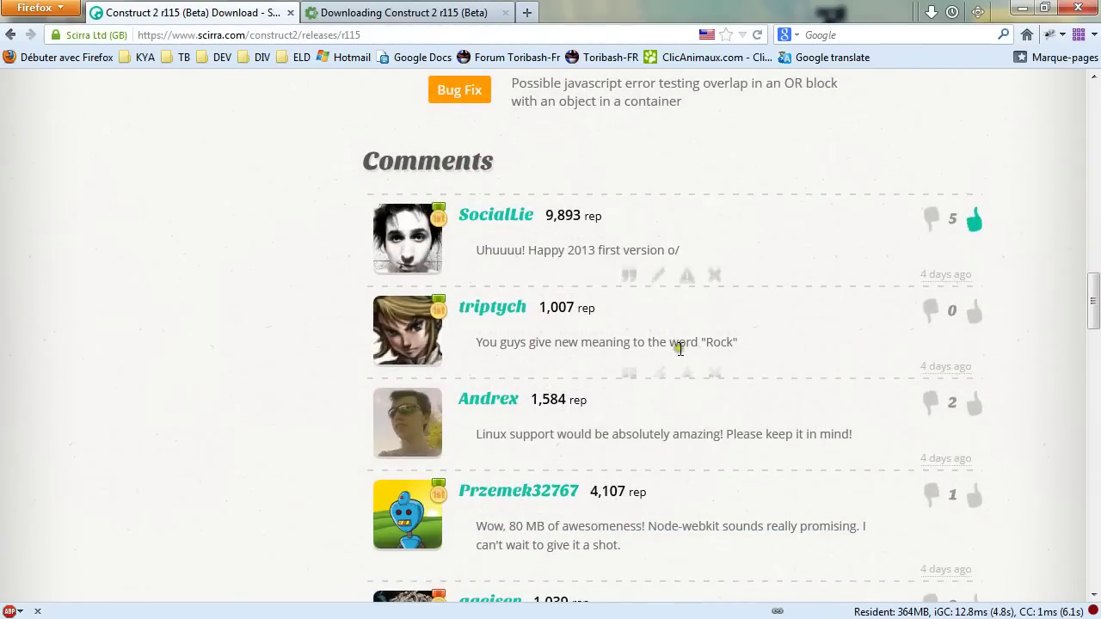
pyautogui.scroll(-4, 668, 344)
pyautogui.scroll(-3, 612, 524)
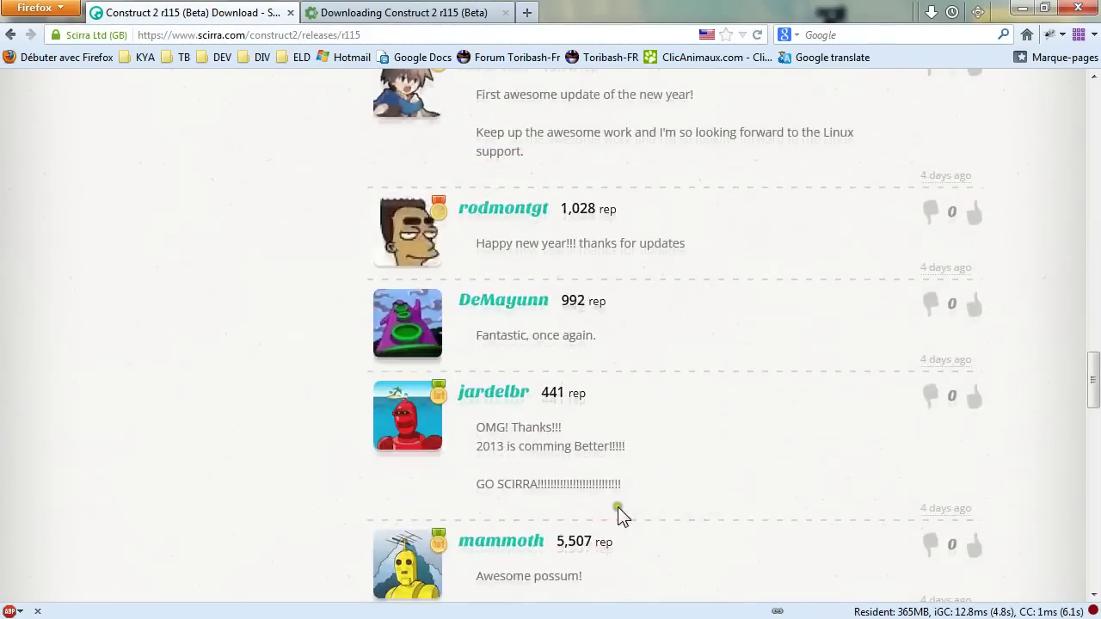
pyautogui.press('Home')
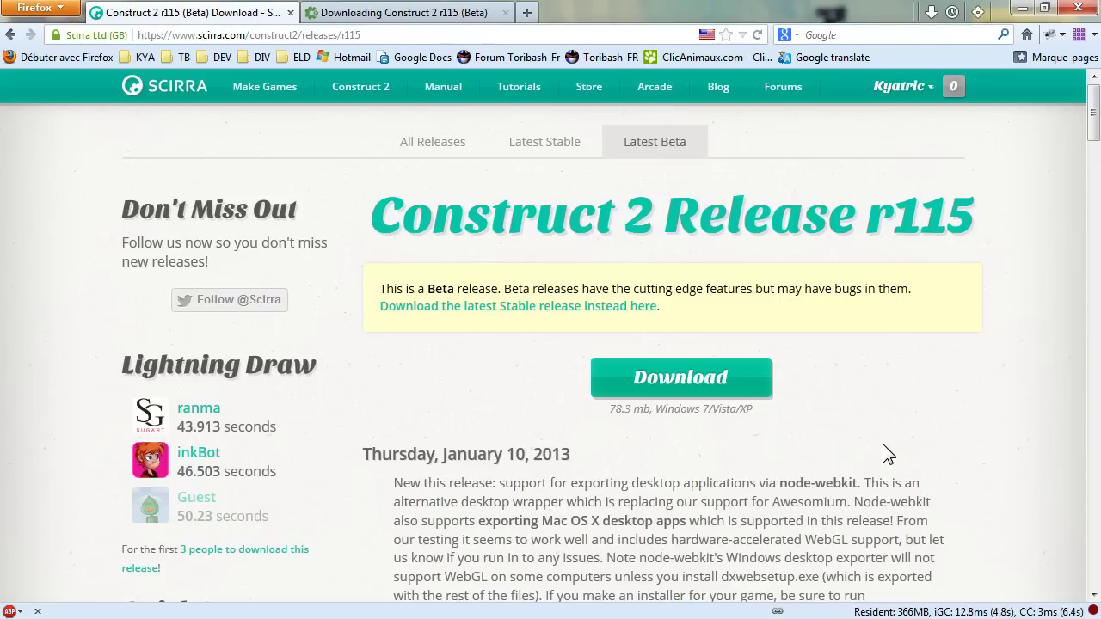
# Dismiss the account profile dropdown and wait for the 80,2 Mo r115 setup download to complete.
pyautogui.click(899, 86)
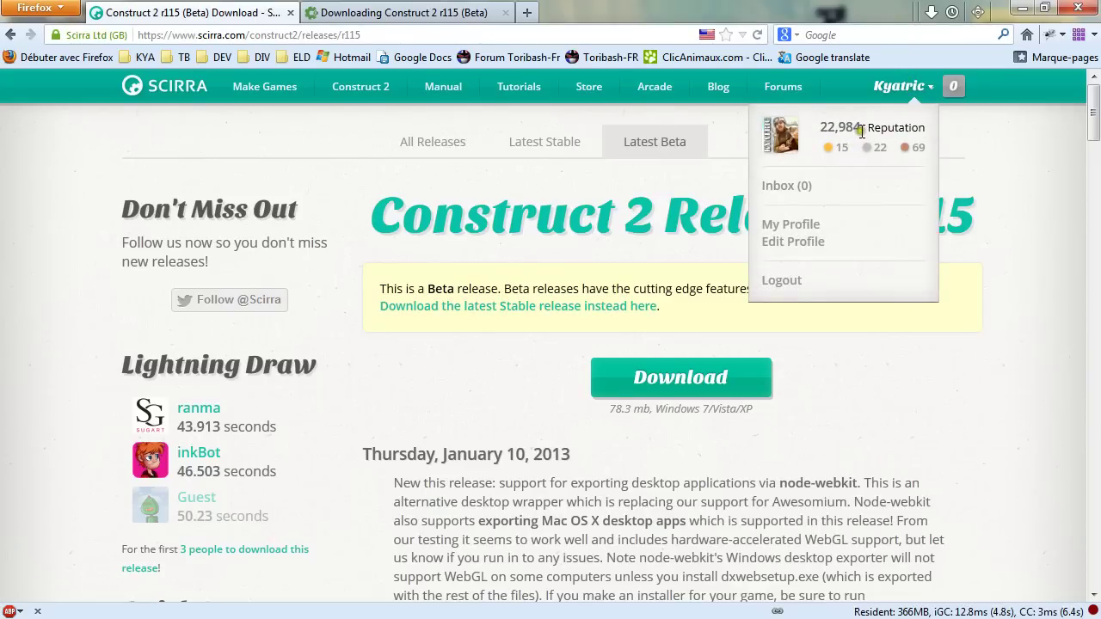
pyautogui.click(1014, 490)
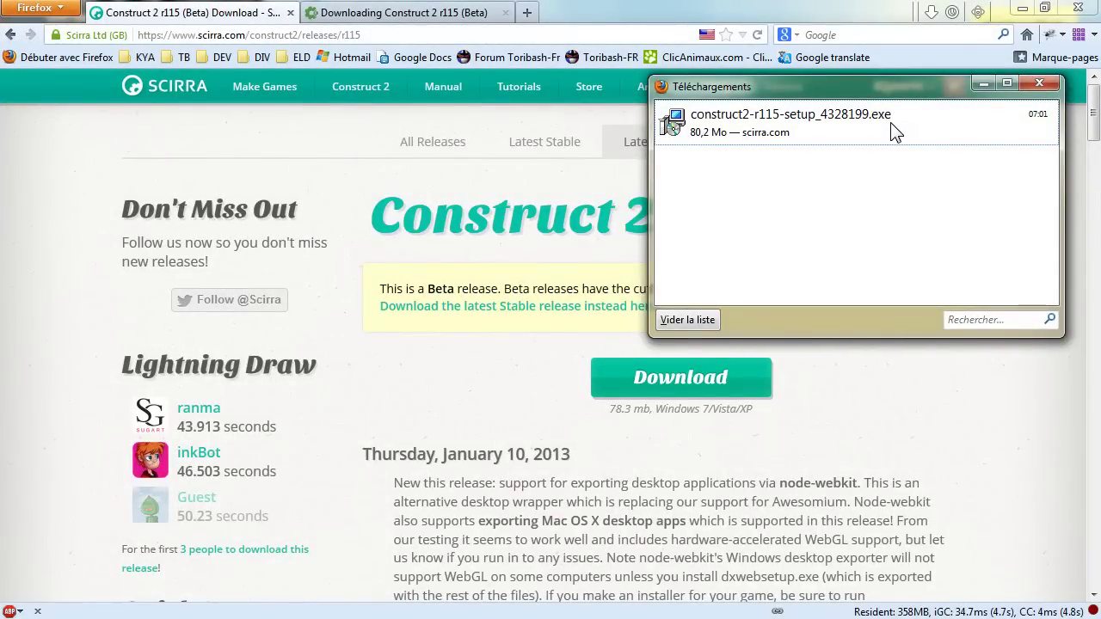
# Open the installs folder containing the finished r115 setup download.
pyautogui.click(789, 112)
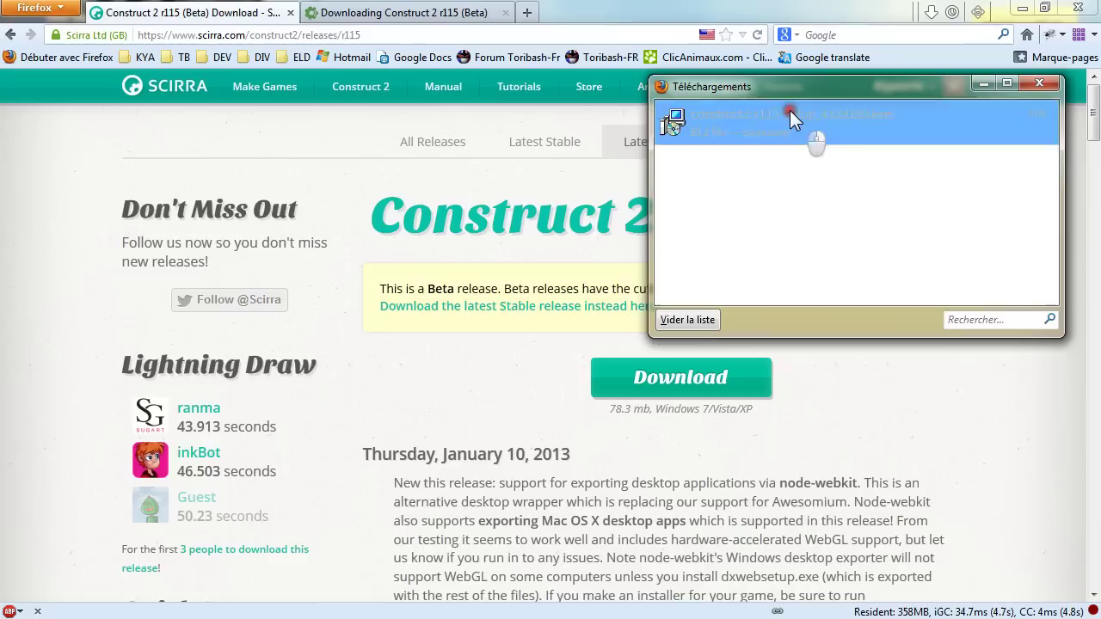
pyautogui.rightClick(848, 119)
pyautogui.click(924, 148)
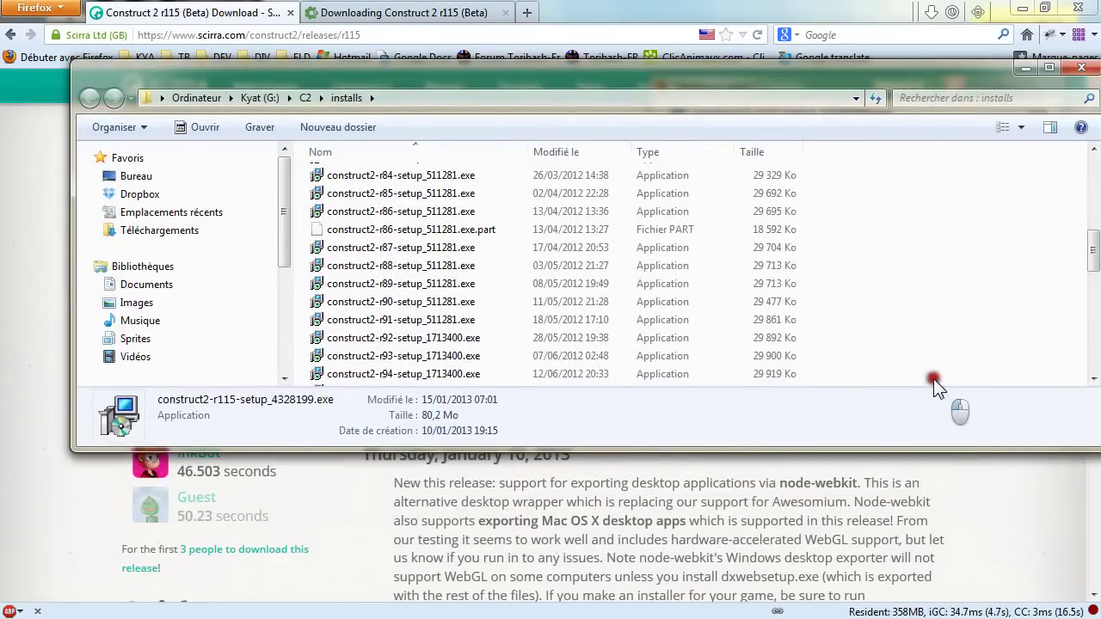
# Resize and recentre the Explorer window, then run construct2-r115-setup_4328199.exe.
pyautogui.moveTo(71, 301); pyautogui.dragTo(513, 302)
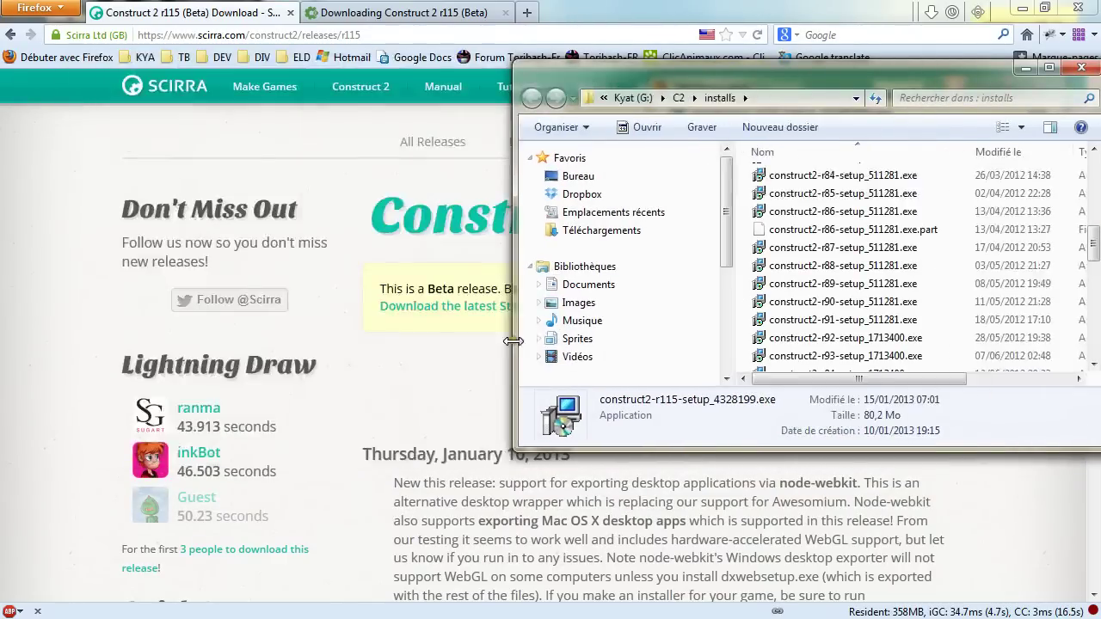
pyautogui.moveTo(756, 90); pyautogui.dragTo(489, 96)
pyautogui.scroll(-10, 533, 234)
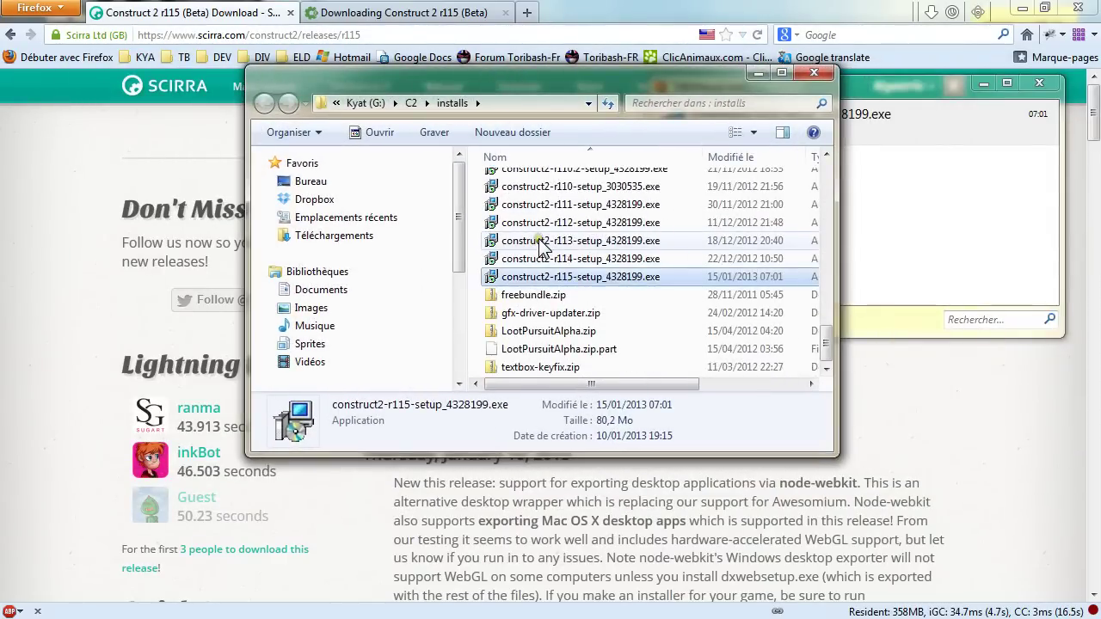
pyautogui.rightClick(617, 286)
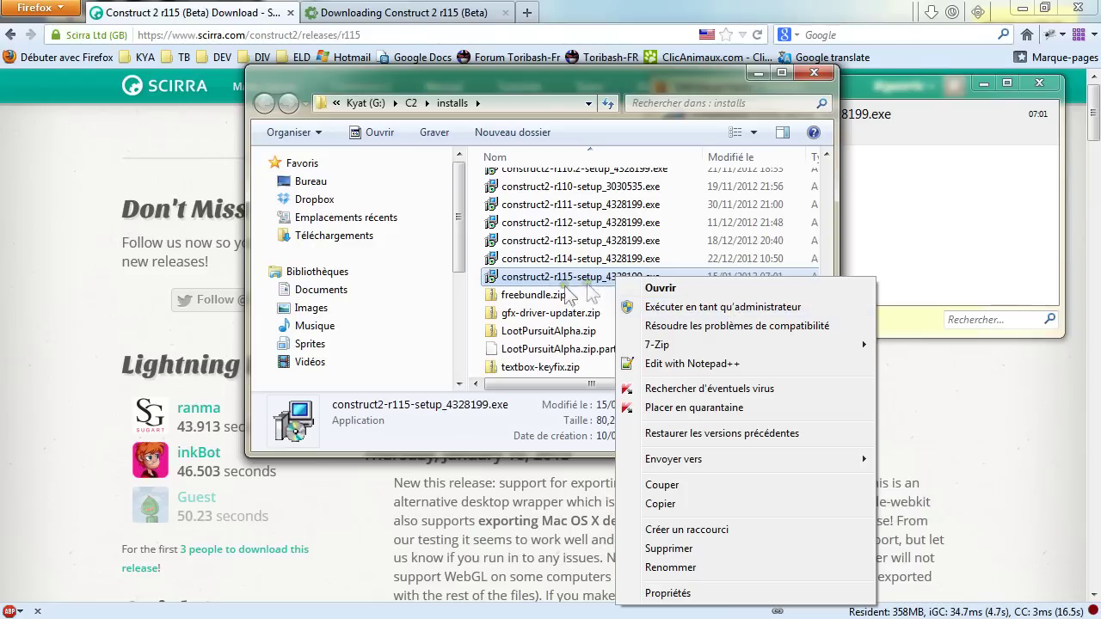
pyautogui.click(595, 88)
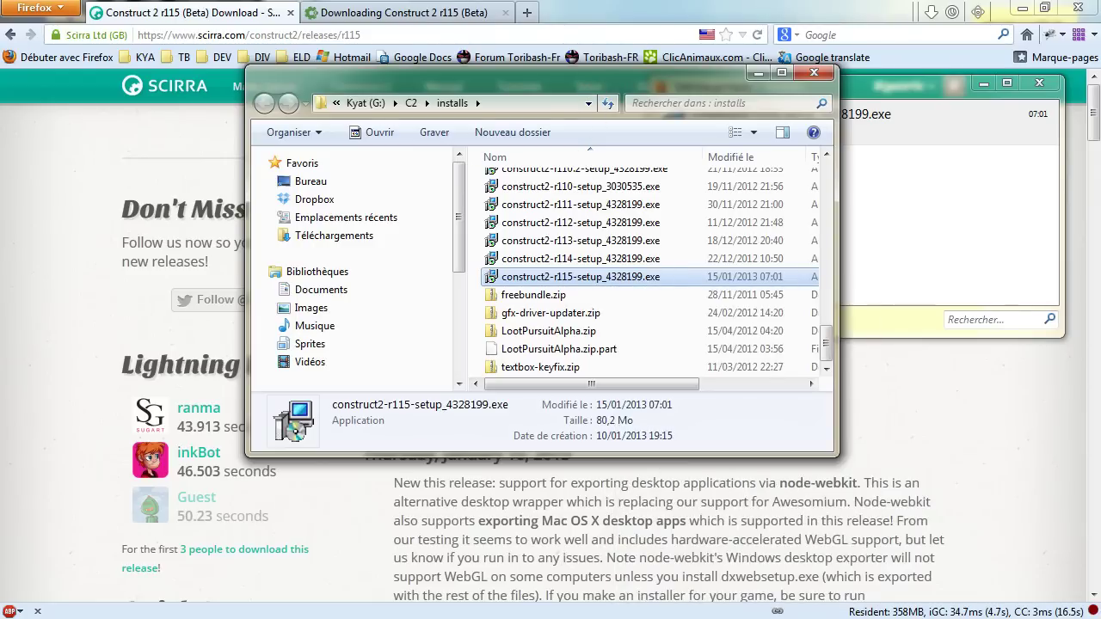
pyautogui.doubleClick(609, 277)
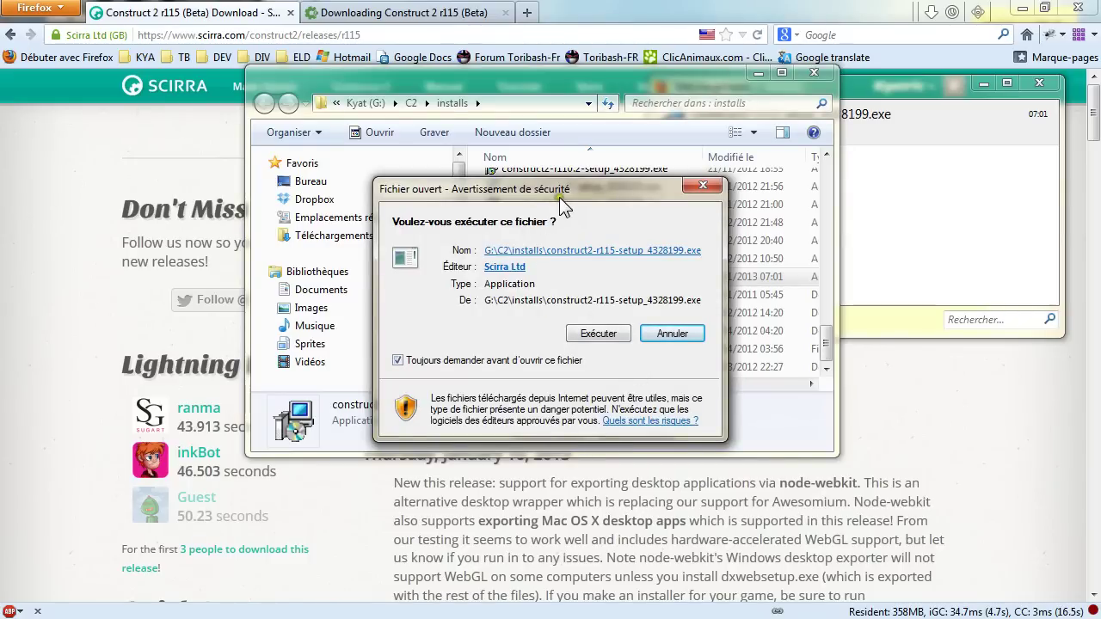
# Allow the setup to run, accept the license agreement and keep the default install folder.
pyautogui.click(599, 334)
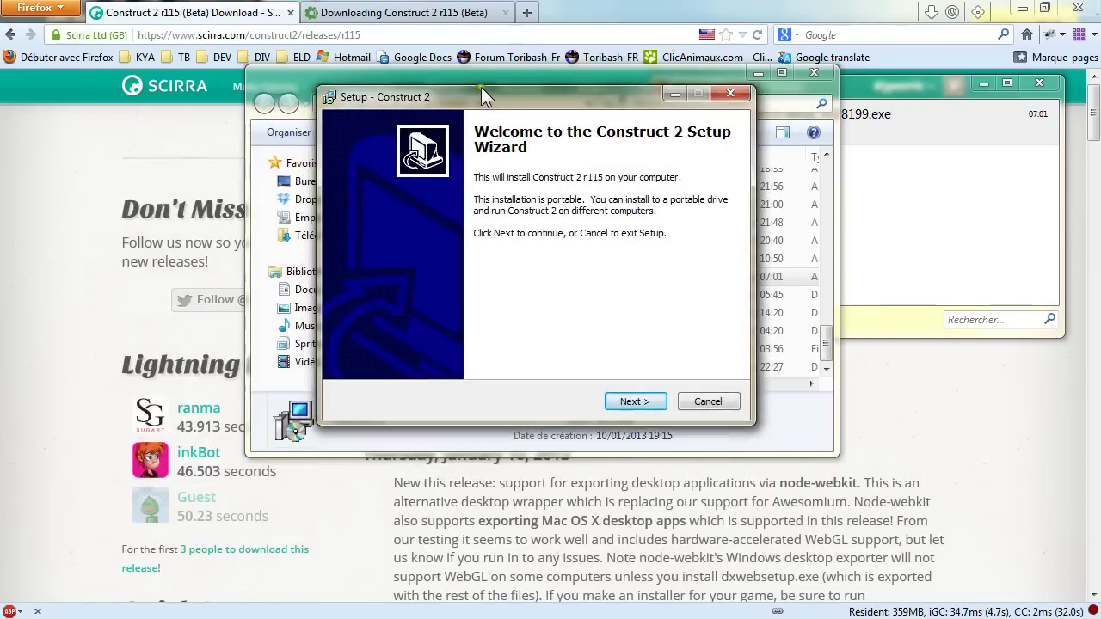
pyautogui.click(634, 401)
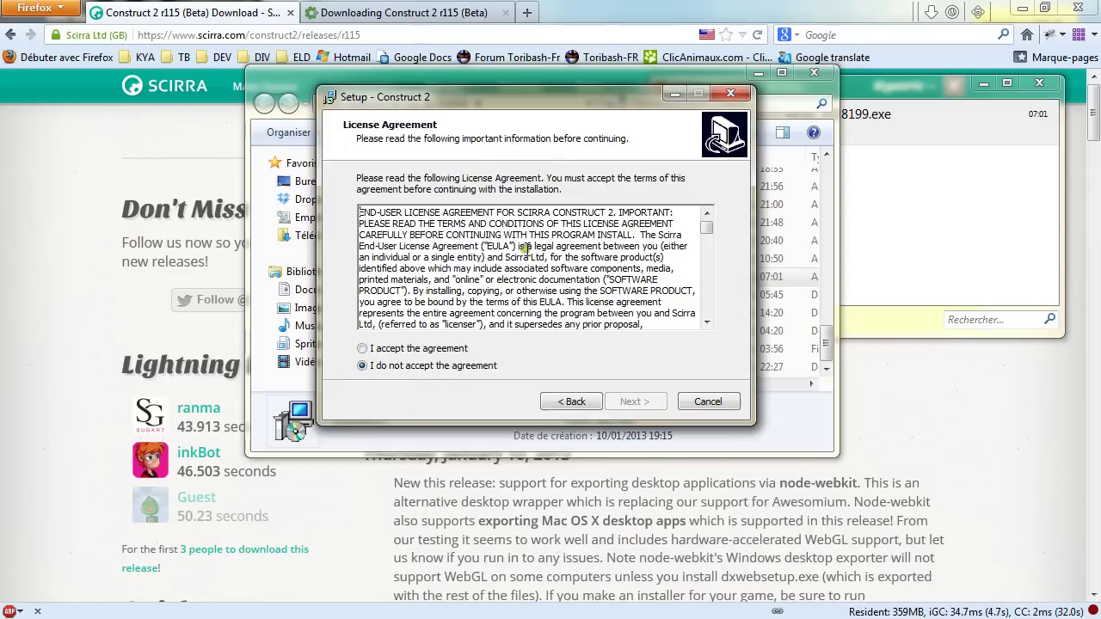
pyautogui.click(386, 348)
pyautogui.click(637, 402)
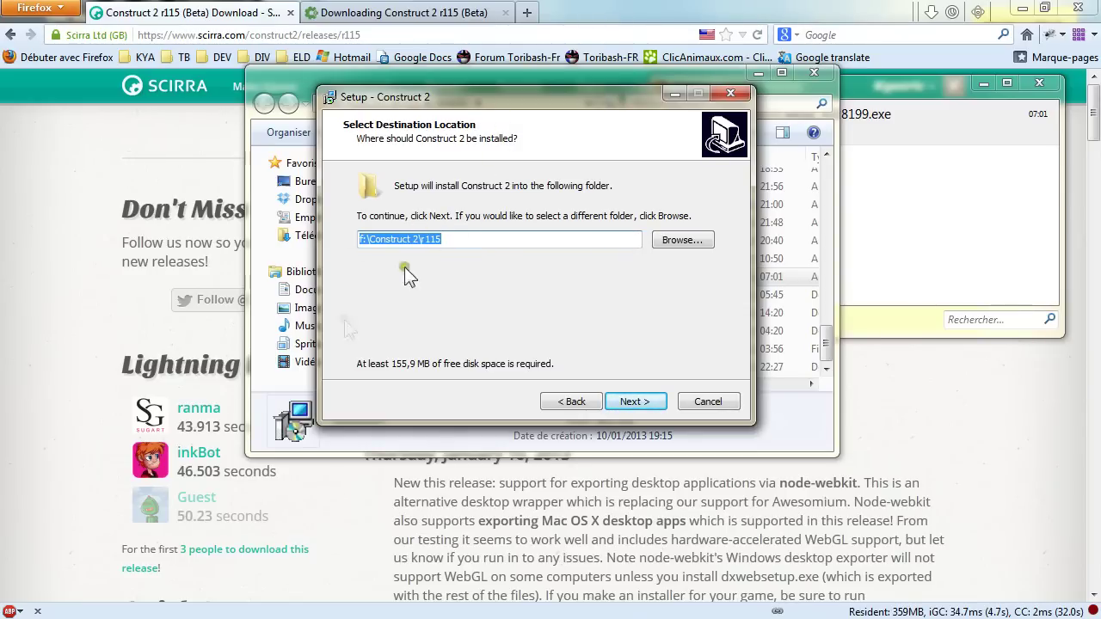
pyautogui.click(630, 401)
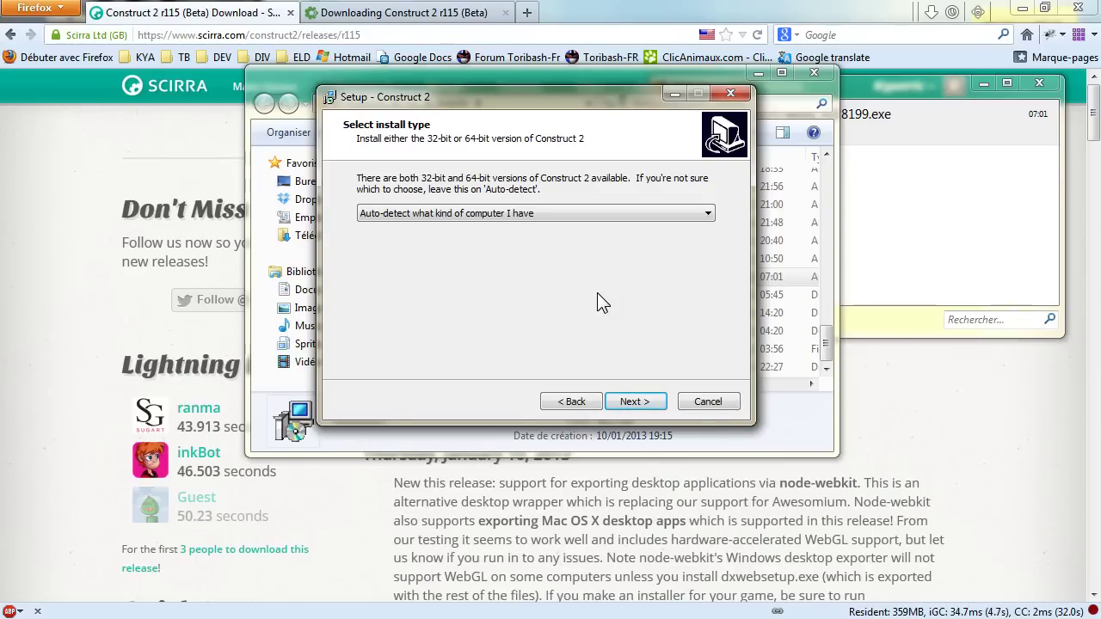
# Keep the Auto-detect install type and desktop icon, then start the installation.
pyautogui.click(461, 212)
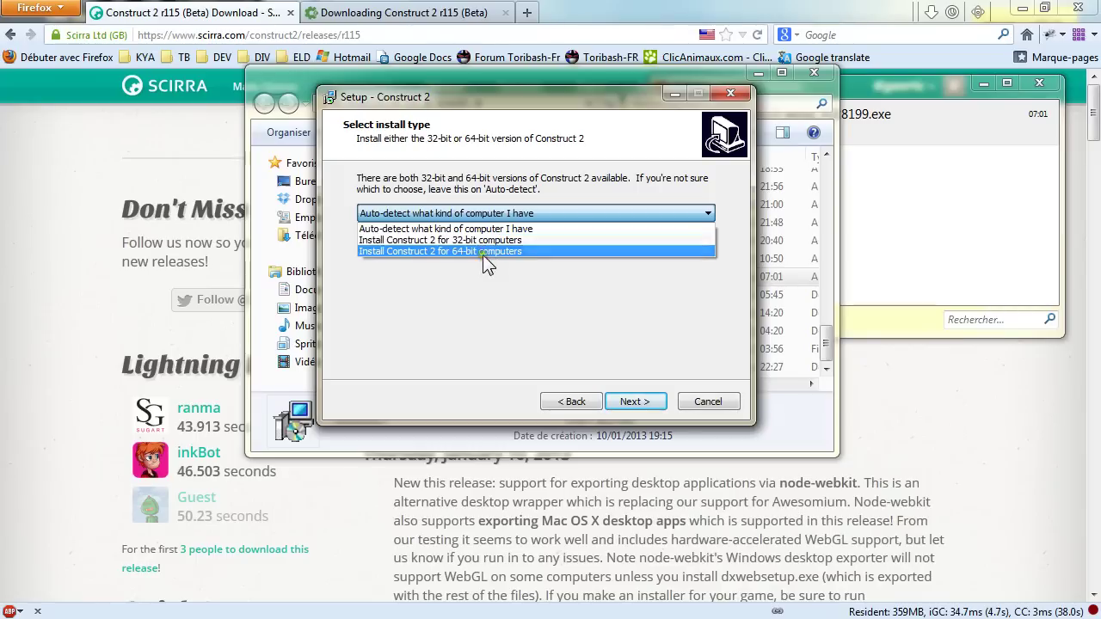
pyautogui.click(523, 228)
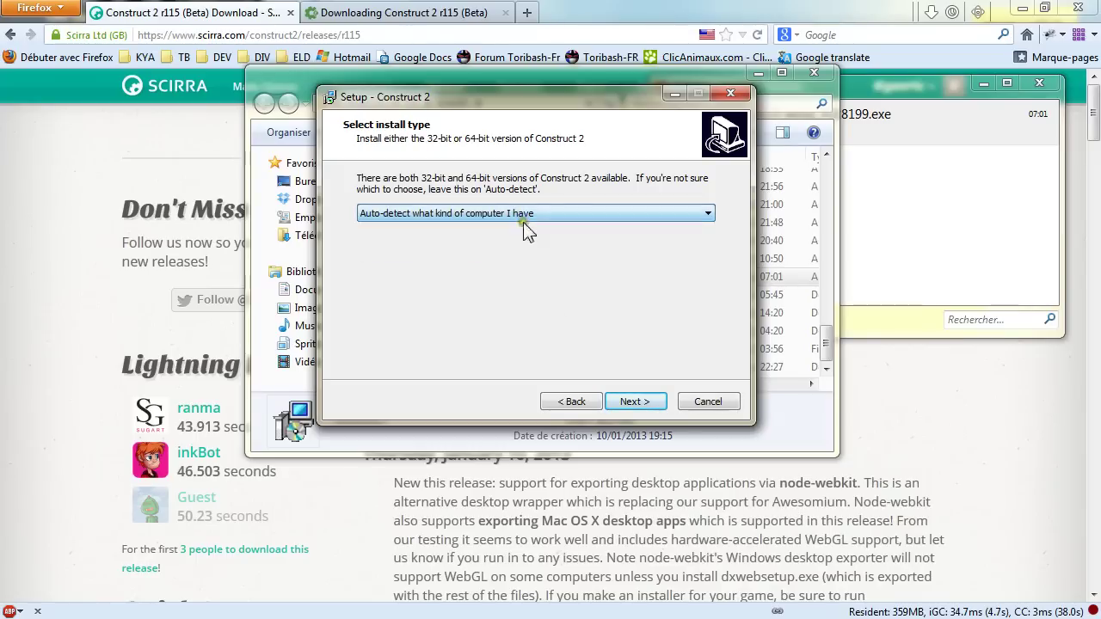
pyautogui.click(634, 402)
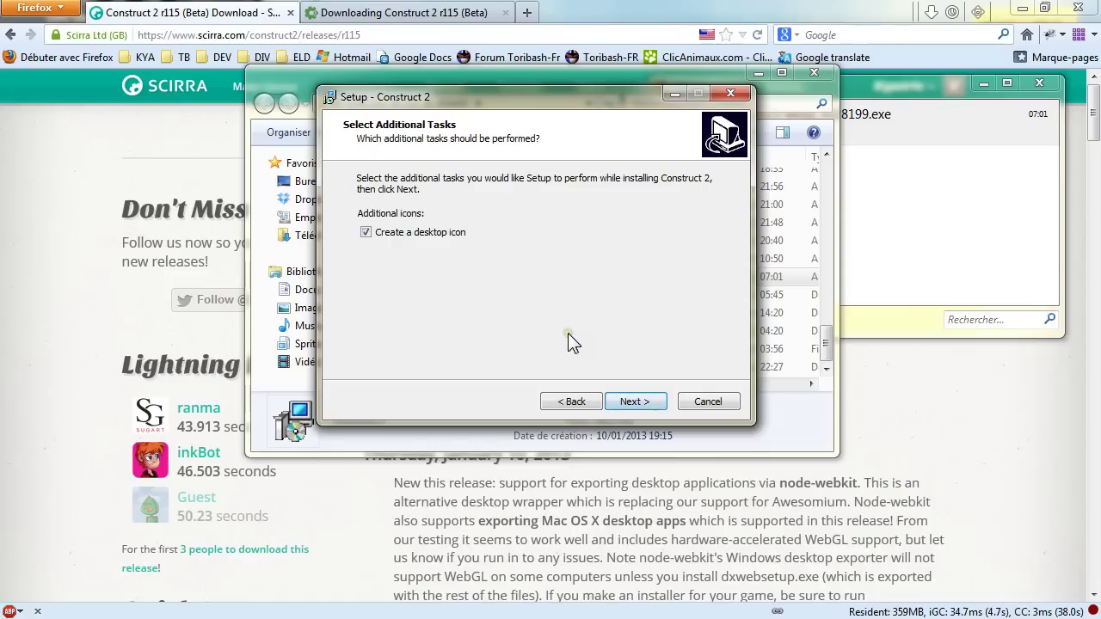
pyautogui.click(646, 407)
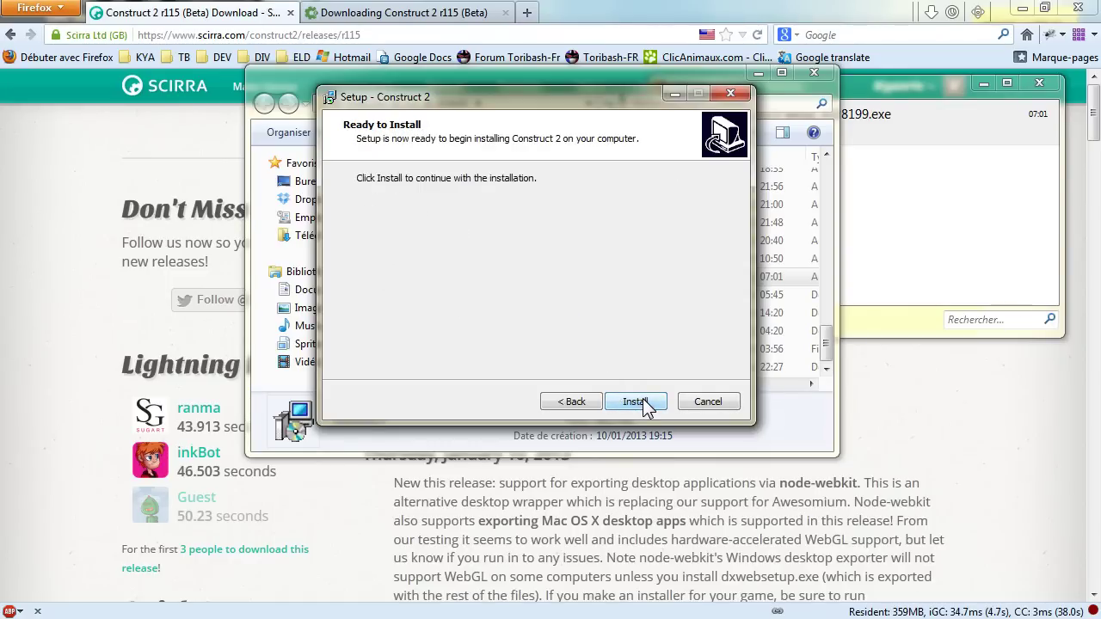
pyautogui.click(641, 402)
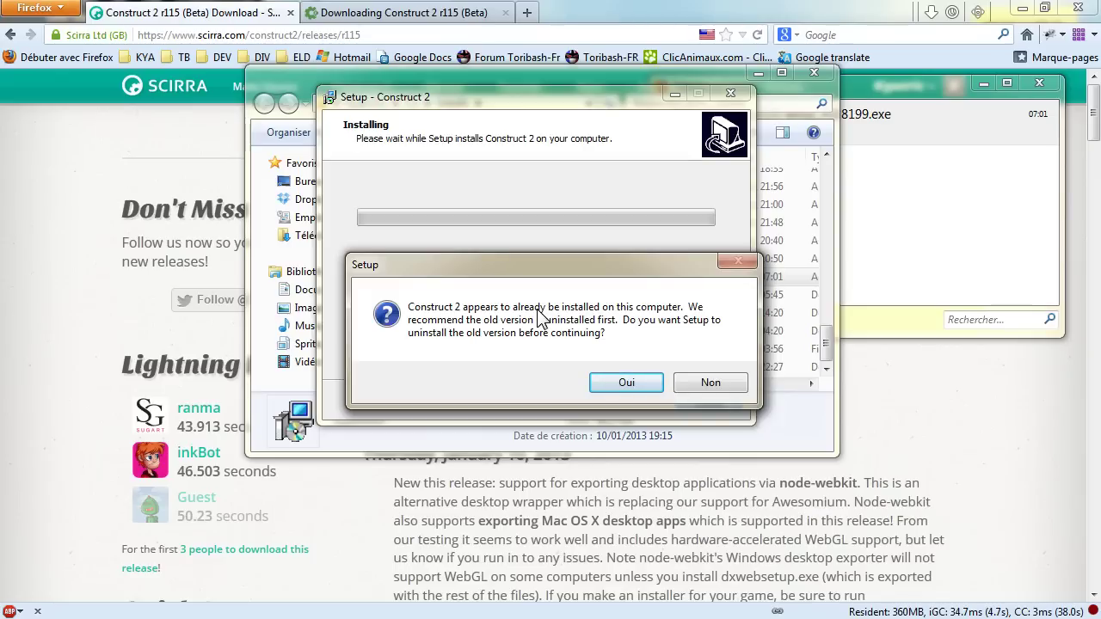
# Agree to uninstall the old Construct 2 version and let r115 finish installing.
pyautogui.click(612, 385)
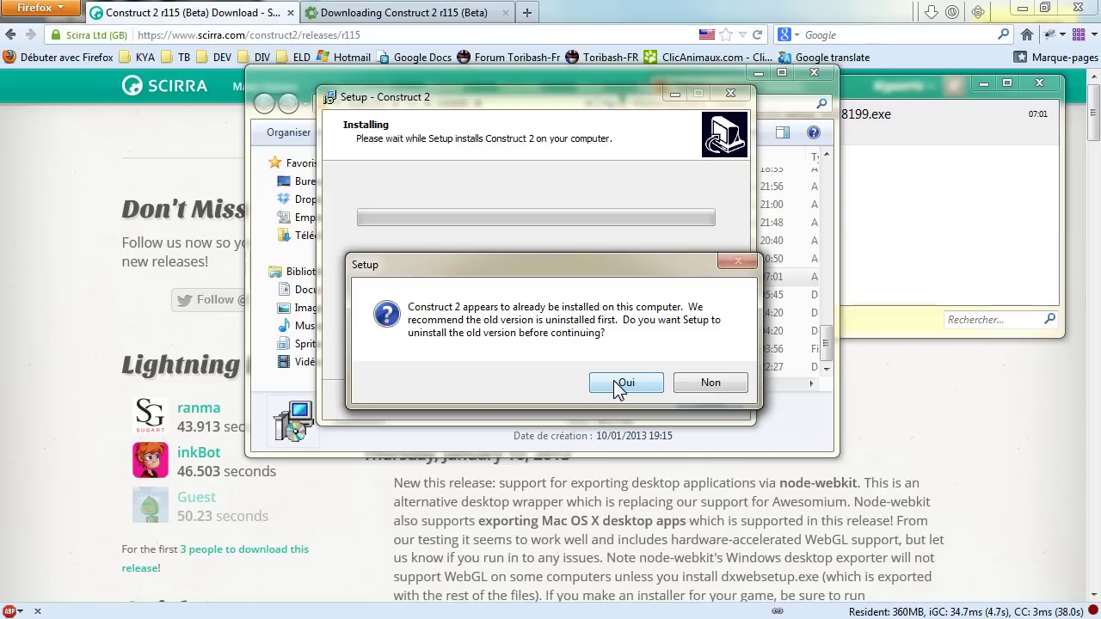
pyautogui.click(614, 381)
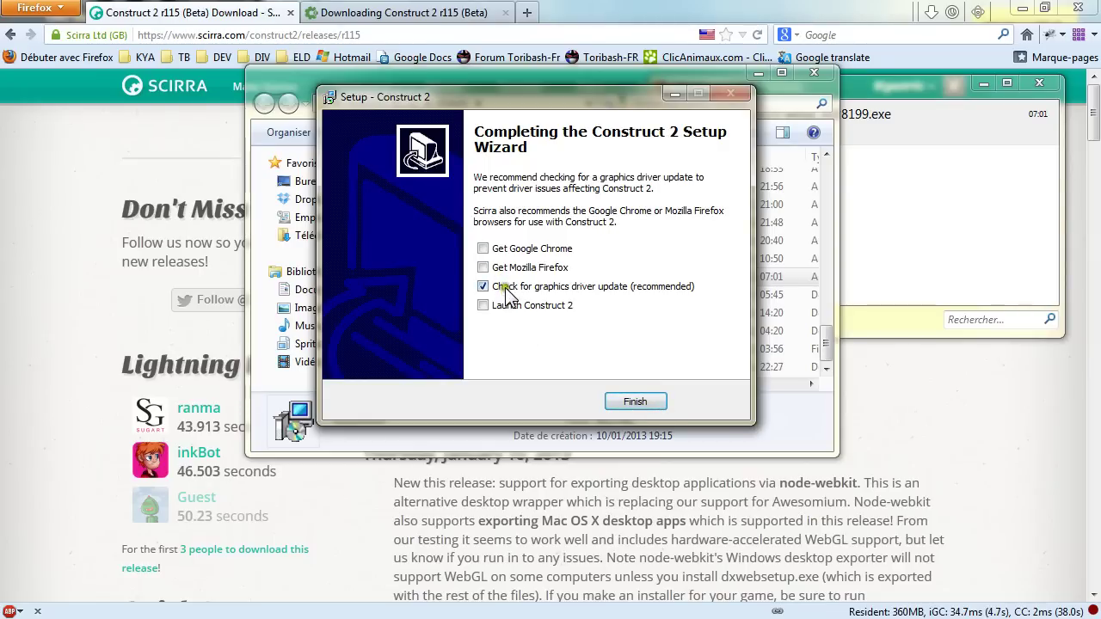
# Finish setup, confirm the GeForce GTX 560 Ti driver is up to date, and close the updater.
pyautogui.click(636, 401)
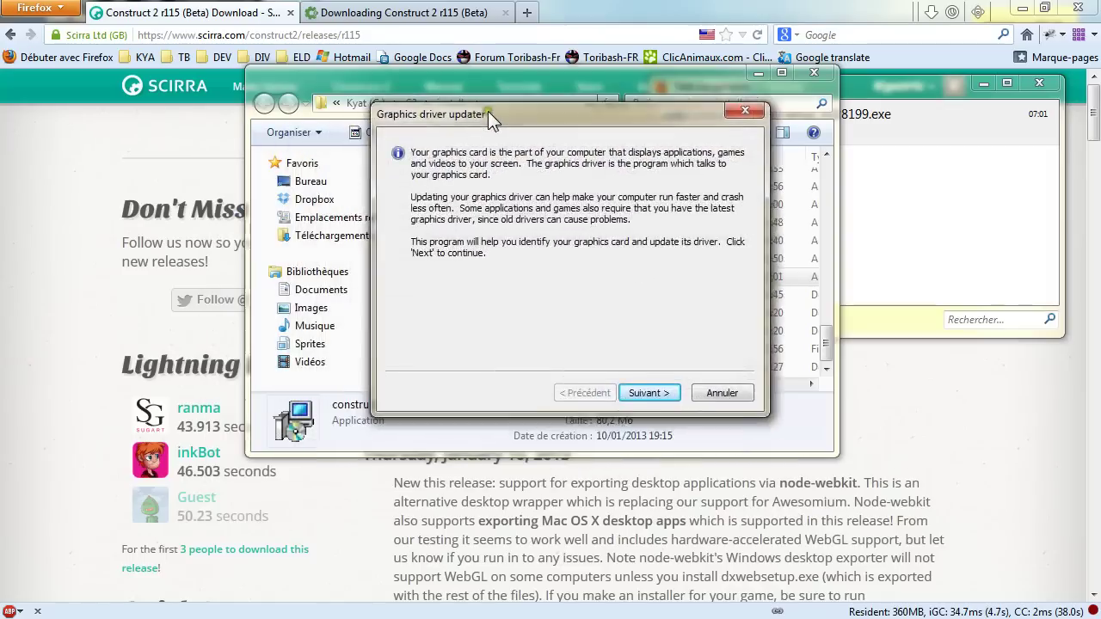
pyautogui.click(655, 398)
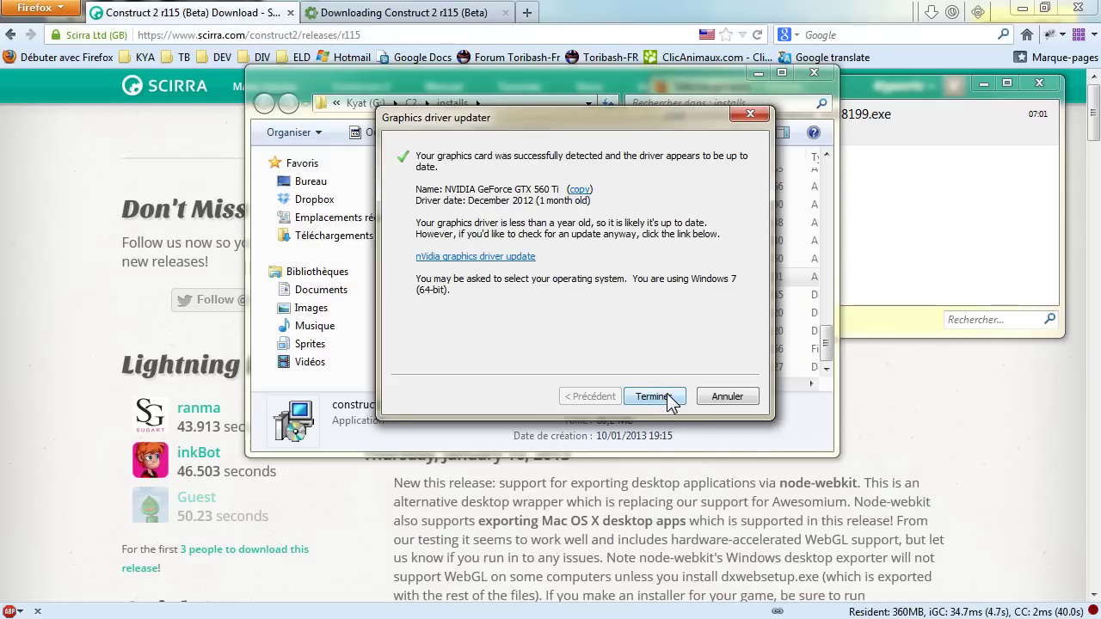
pyautogui.click(667, 397)
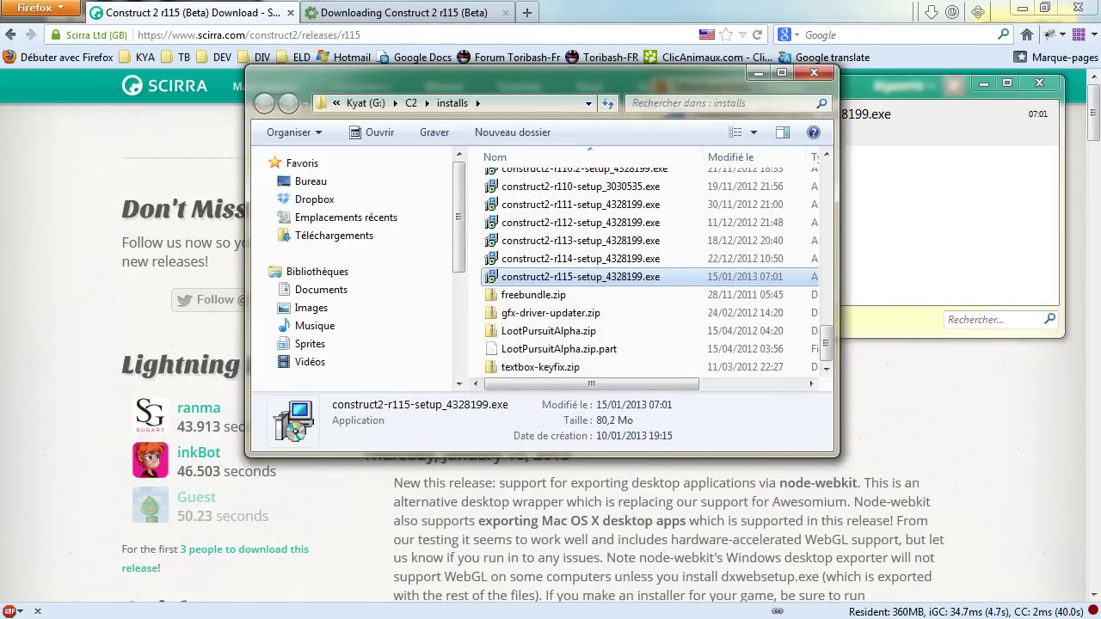